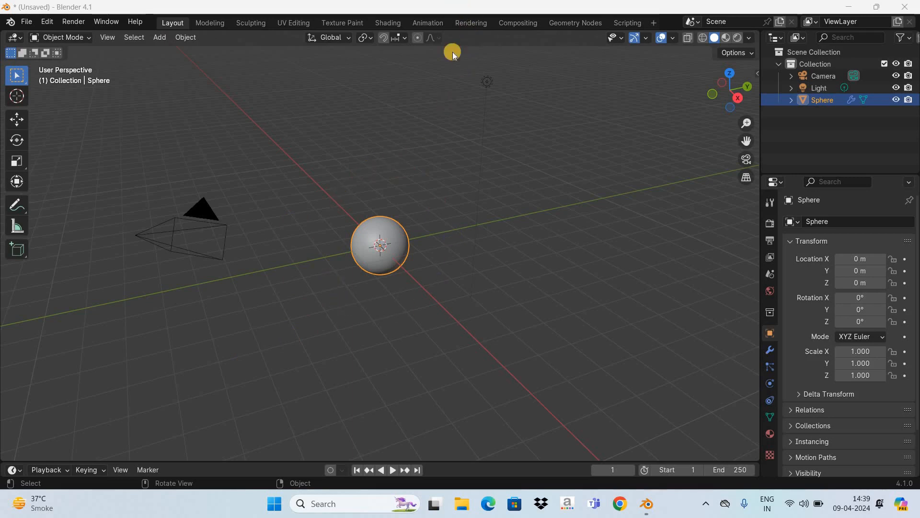
Step: Display the scene's output properties and enlarge the timeline area below the 3D viewport
{"action": "left_click", "coordinate": [460, 185]}
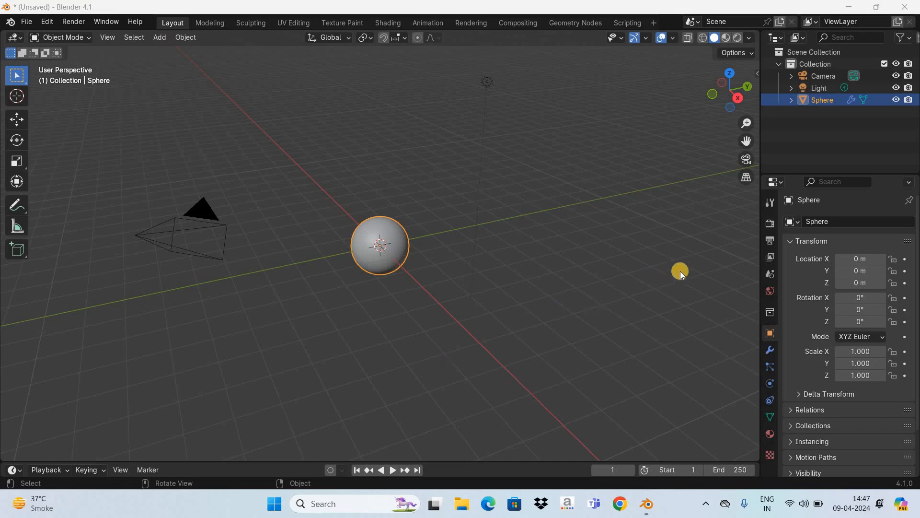
{"action": "left_click", "coordinate": [769, 240]}
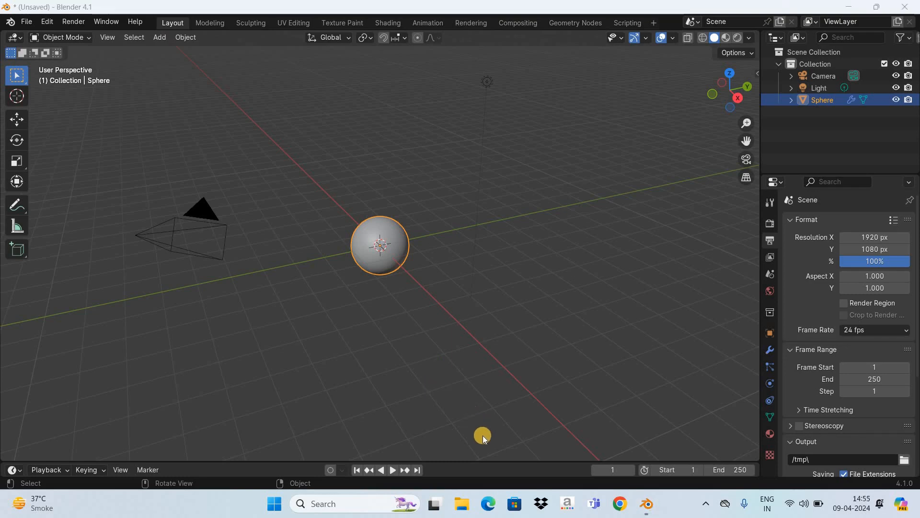
{"action": "left_click_drag", "start_coordinate": [488, 462], "coordinate": [510, 323]}
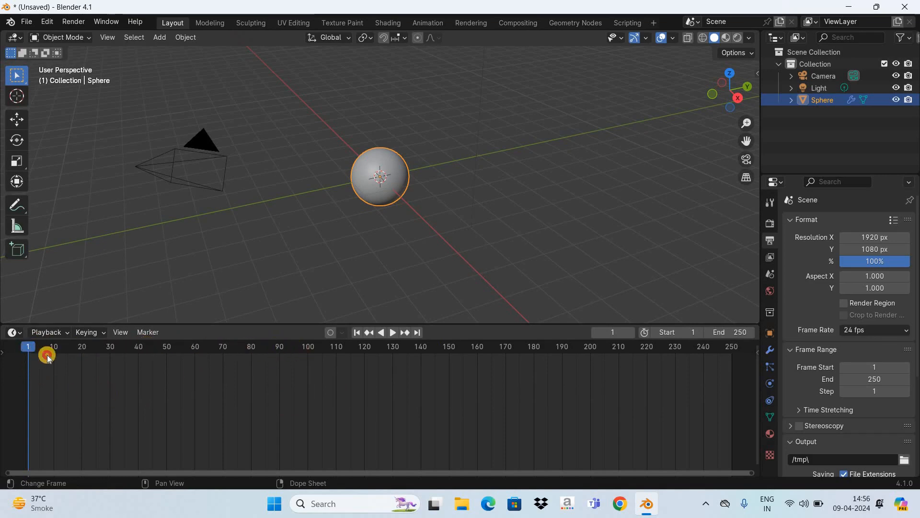
Step: Play the timeline from frame 1 and stop playback at frame 58
{"action": "key", "text": "space"}
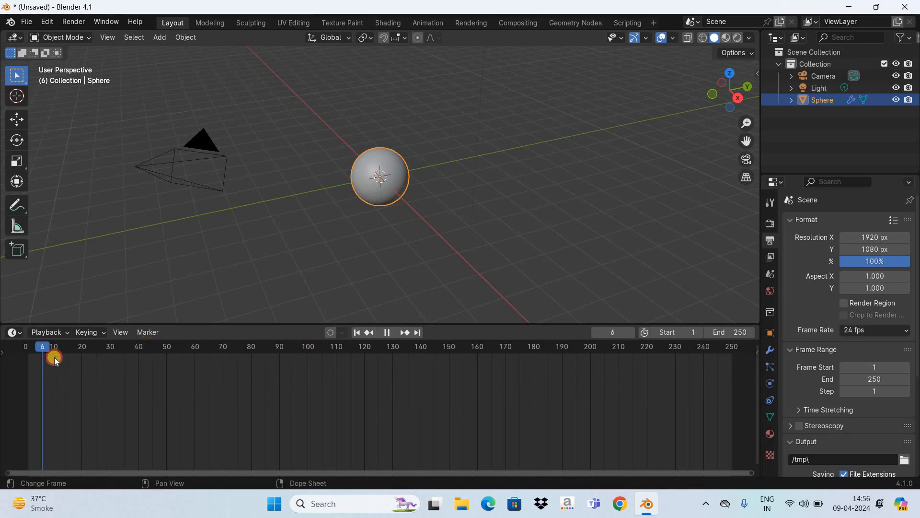
{"action": "left_click", "coordinate": [80, 363]}
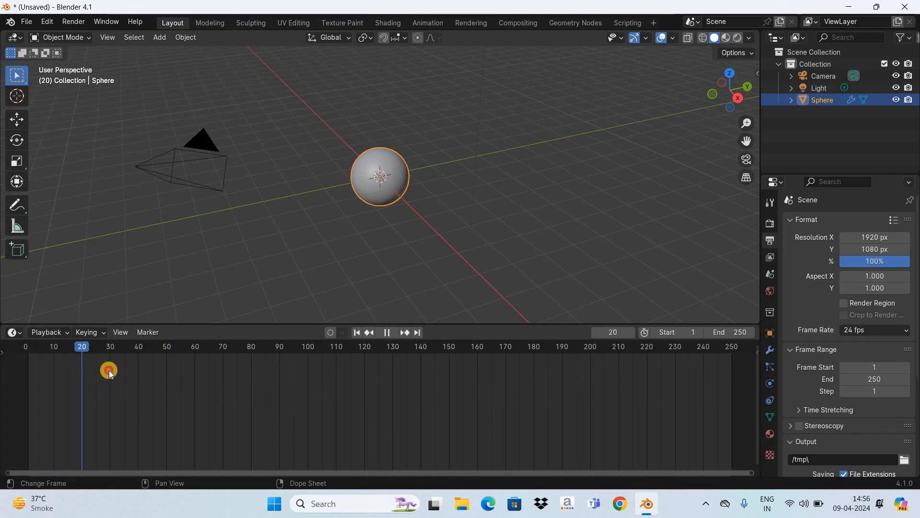
{"action": "left_click", "coordinate": [136, 378]}
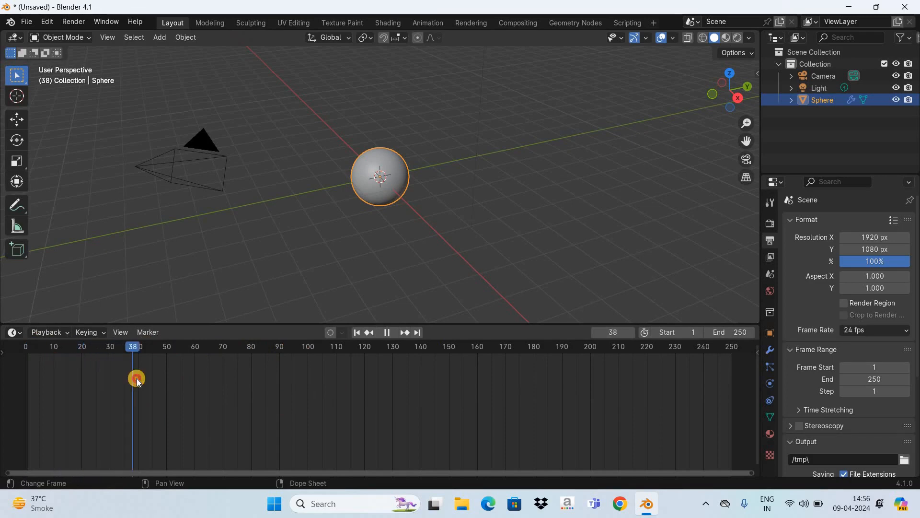
{"action": "left_click", "coordinate": [188, 387]}
{"action": "key", "text": "space"}
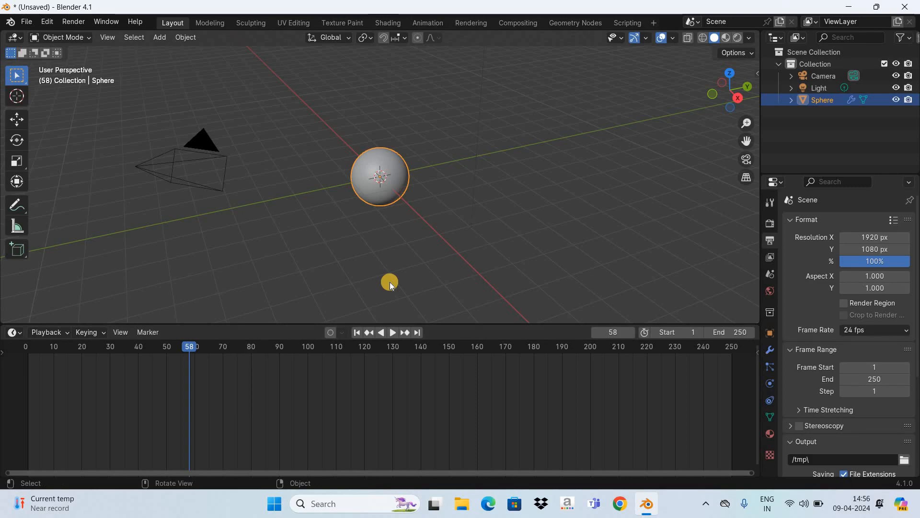
Step: Set the animation's end frame to 72
{"action": "left_click", "coordinate": [745, 331]}
{"action": "type", "text": "72"}
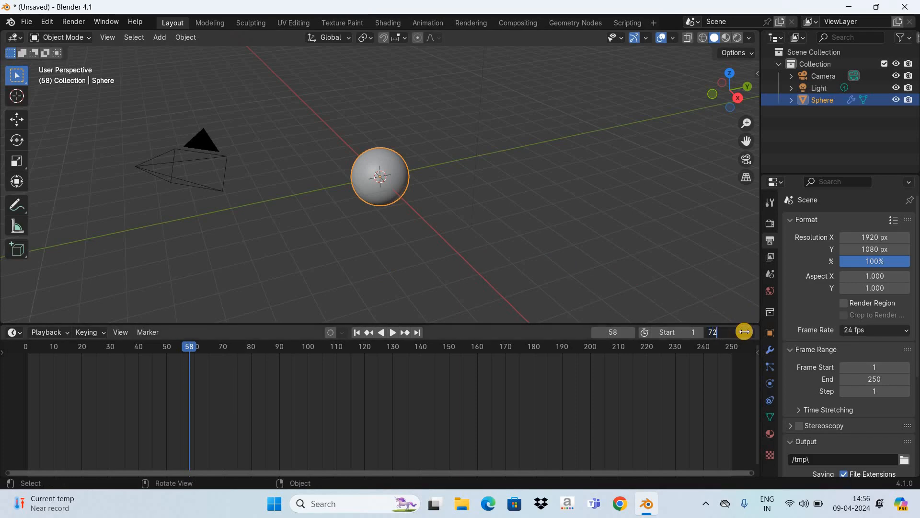
{"action": "key", "text": "Return"}
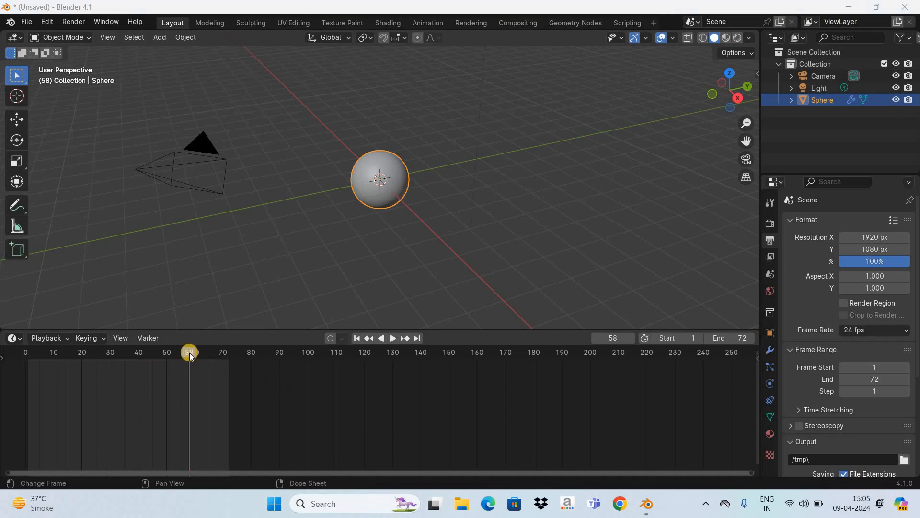
Step: Return to frame 1 and move the sphere about 5.3 m in the negative X direction
{"action": "key", "text": "shift+ctrl+space"}
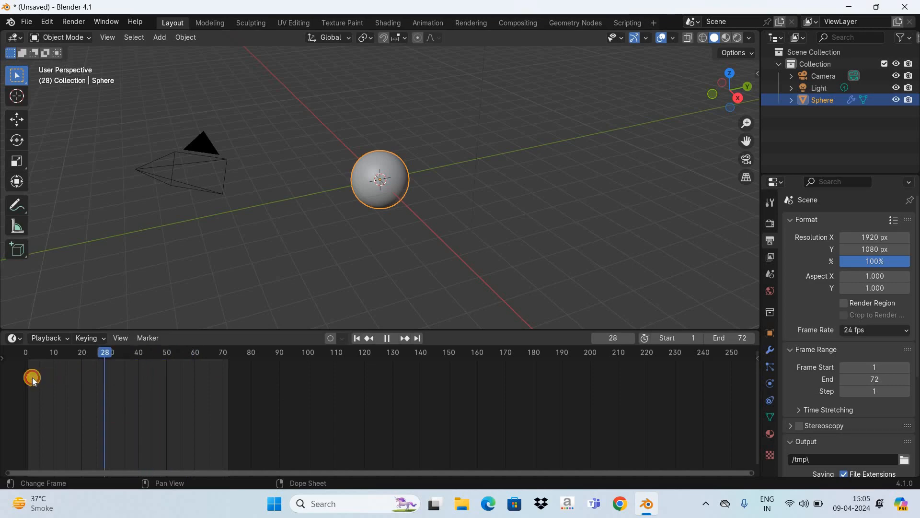
{"action": "left_click_drag", "start_coordinate": [29, 378], "coordinate": [29, 377]}
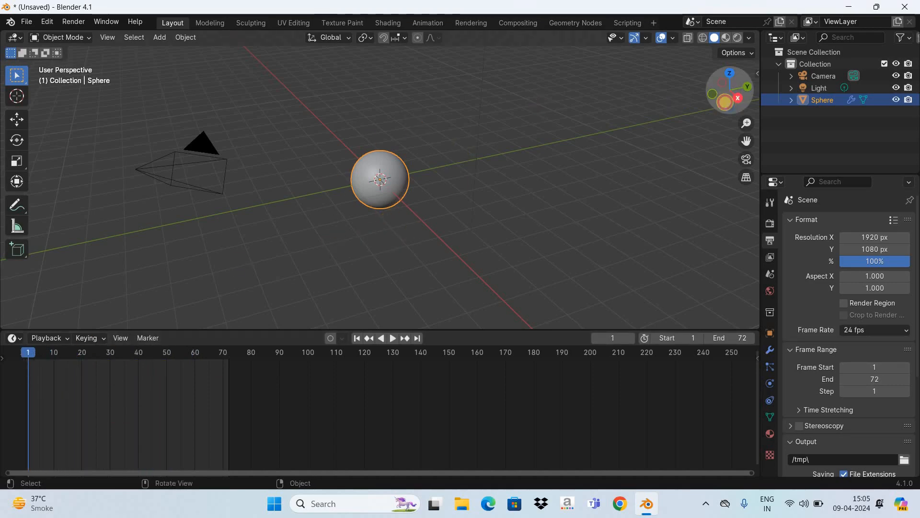
{"action": "left_click_drag", "start_coordinate": [713, 94], "coordinate": [387, 169]}
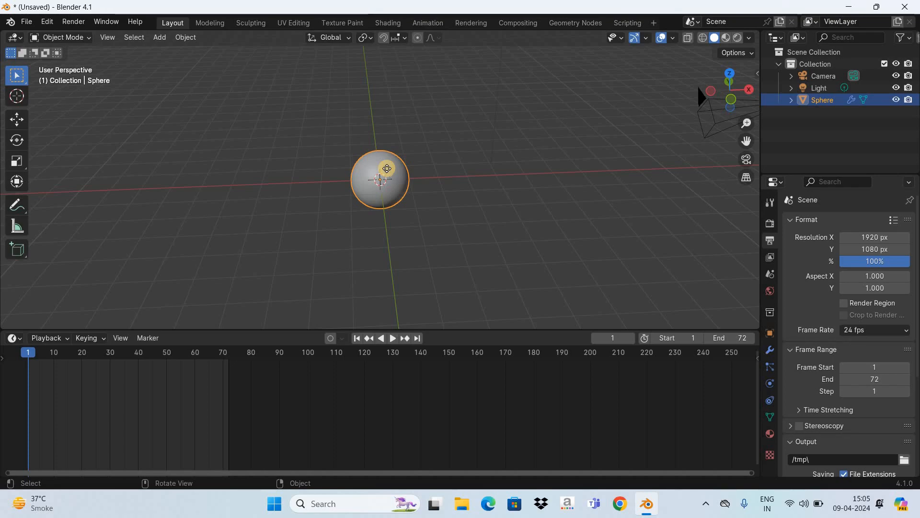
{"action": "key", "text": "g"}
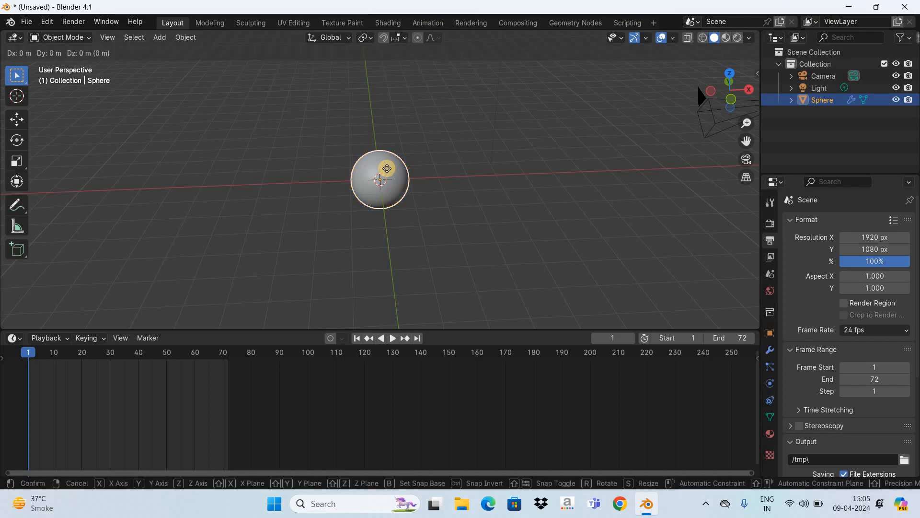
{"action": "key", "text": "x"}
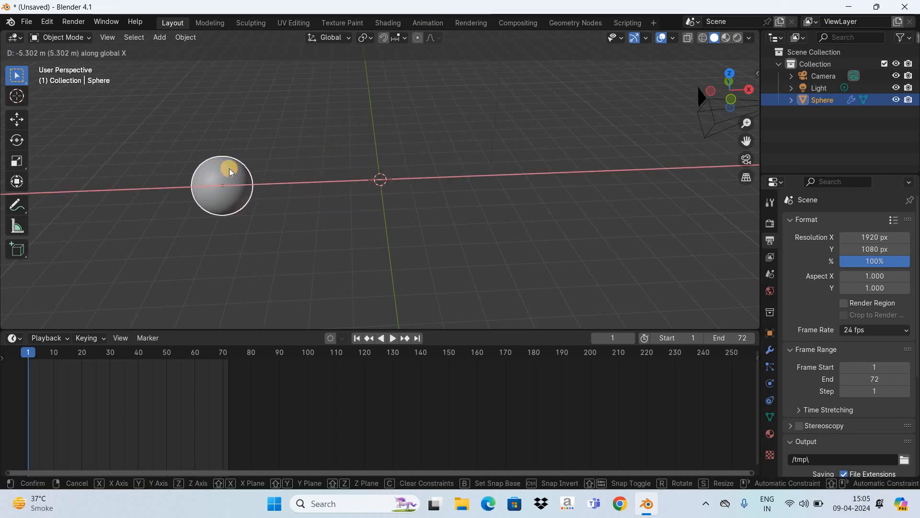
{"action": "left_click", "coordinate": [230, 169]}
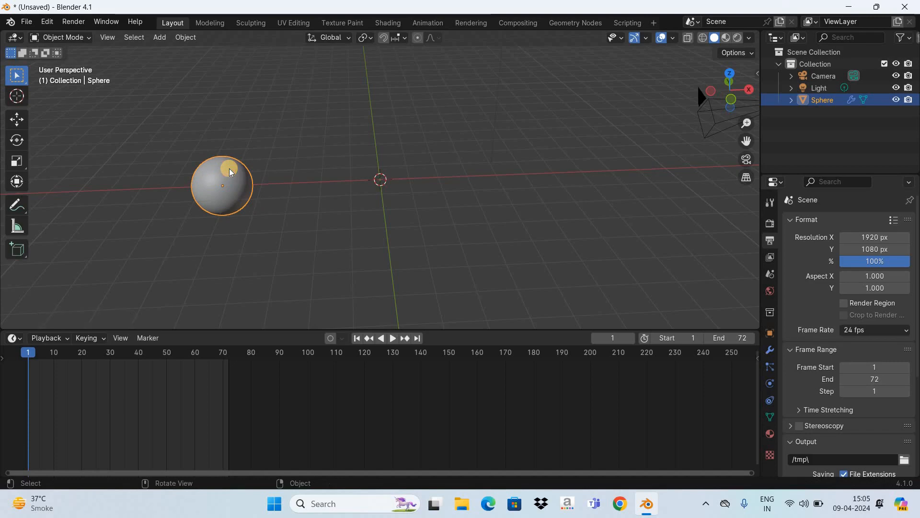
Step: Raise the sphere along the Z axis well above the grid and insert a keyframe at frame 1
{"action": "key", "text": "g"}
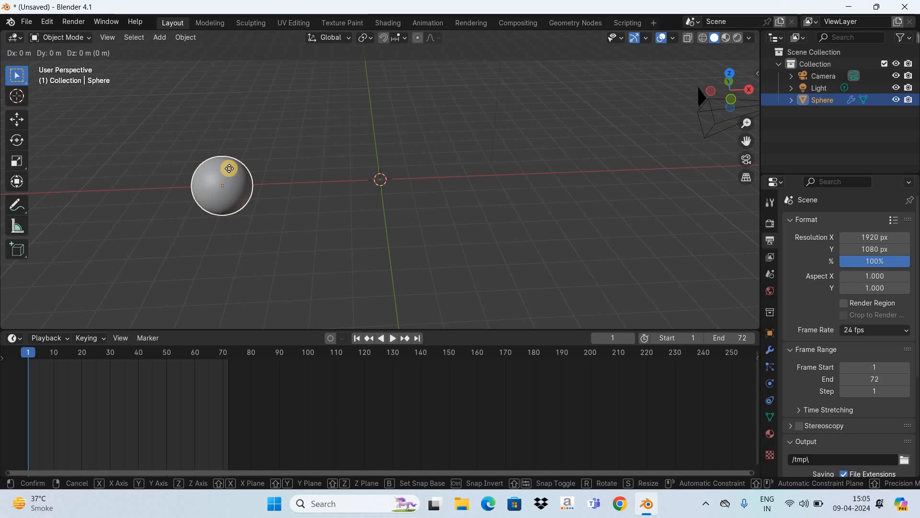
{"action": "key", "text": "z"}
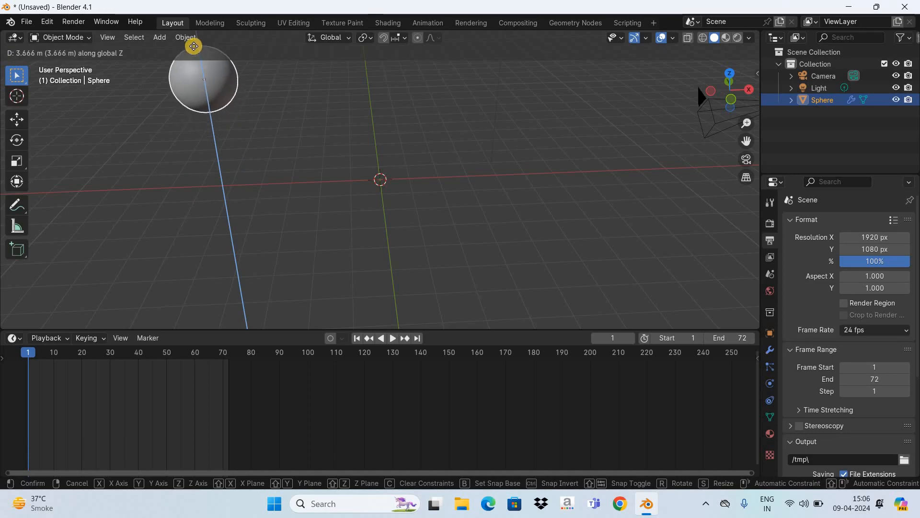
{"action": "left_click", "coordinate": [560, 167]}
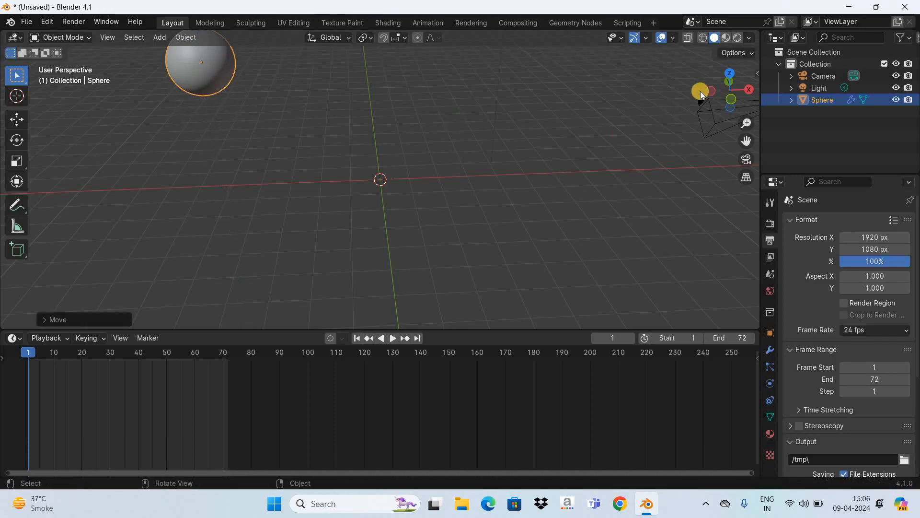
{"action": "left_click_drag", "start_coordinate": [725, 82], "coordinate": [482, 228]}
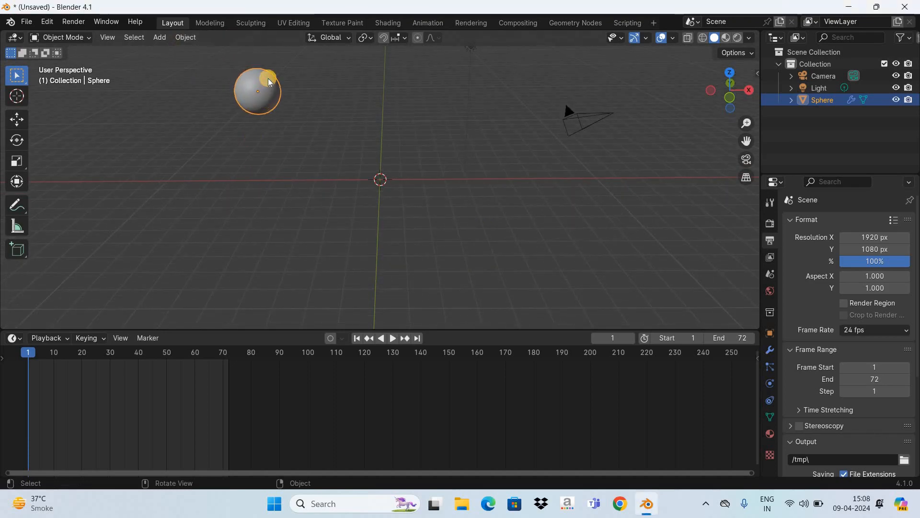
{"action": "key", "text": "i"}
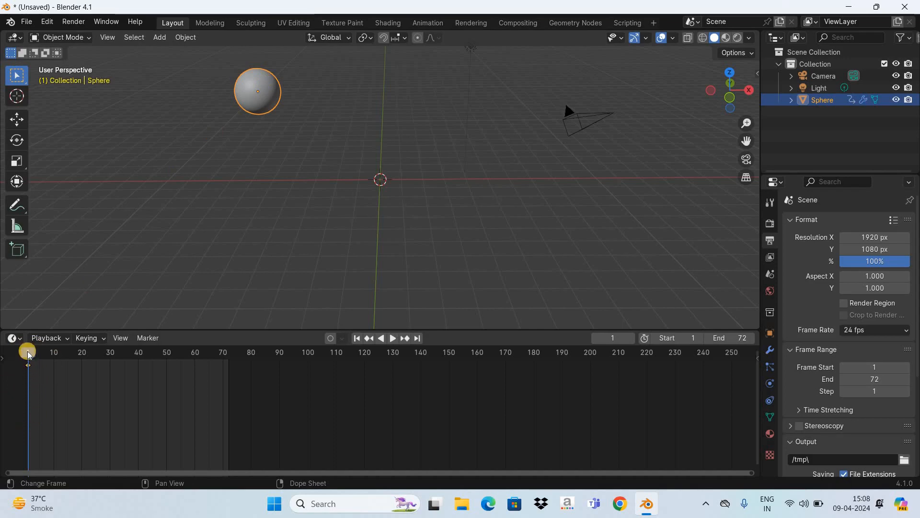
Step: Go to frame 36 and lower the sphere along the Z axis to just above the grid
{"action": "key", "text": "space"}
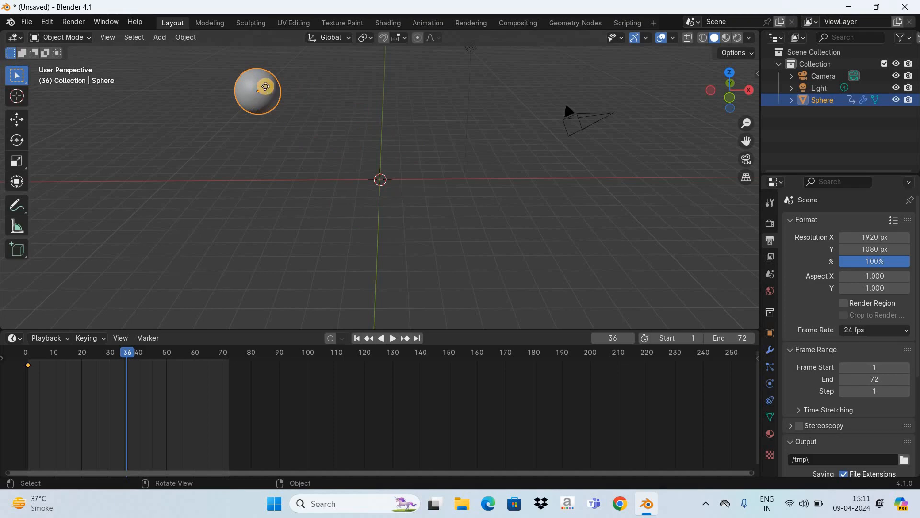
{"action": "key", "text": "g"}
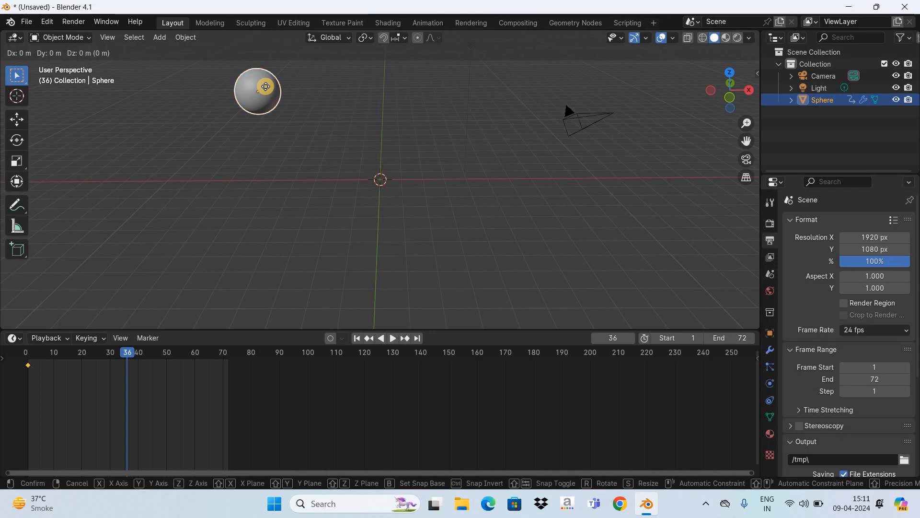
{"action": "key", "text": "z"}
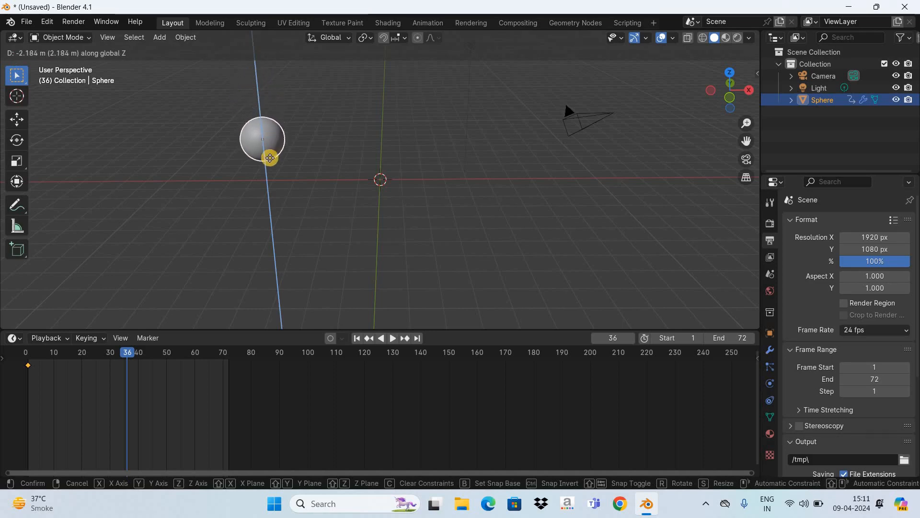
{"action": "left_click", "coordinate": [270, 161]}
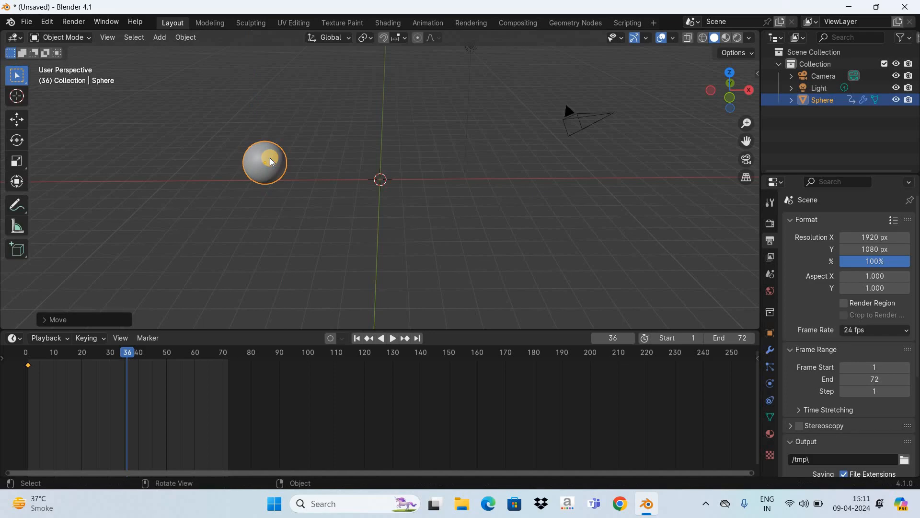
Step: Move the sphere about 5.3 m along X to the scene's centre and insert a keyframe at frame 36
{"action": "key", "text": "g"}
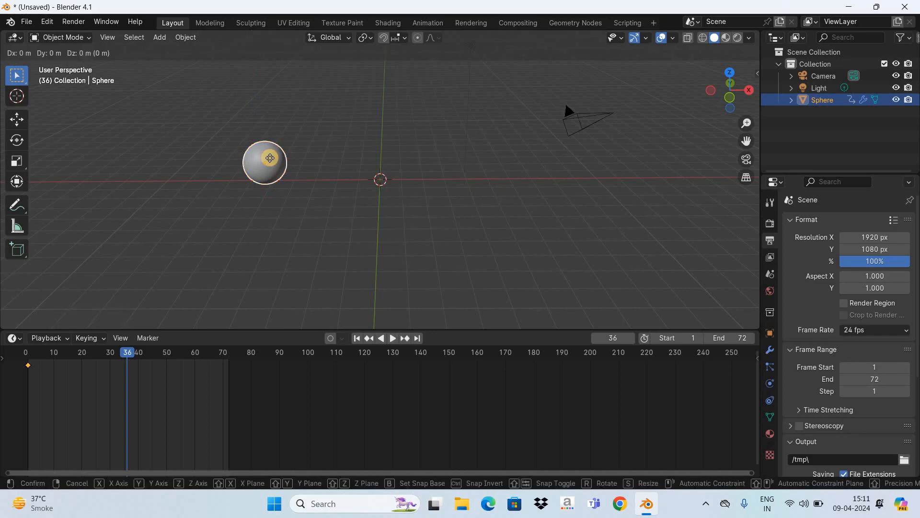
{"action": "key", "text": "x"}
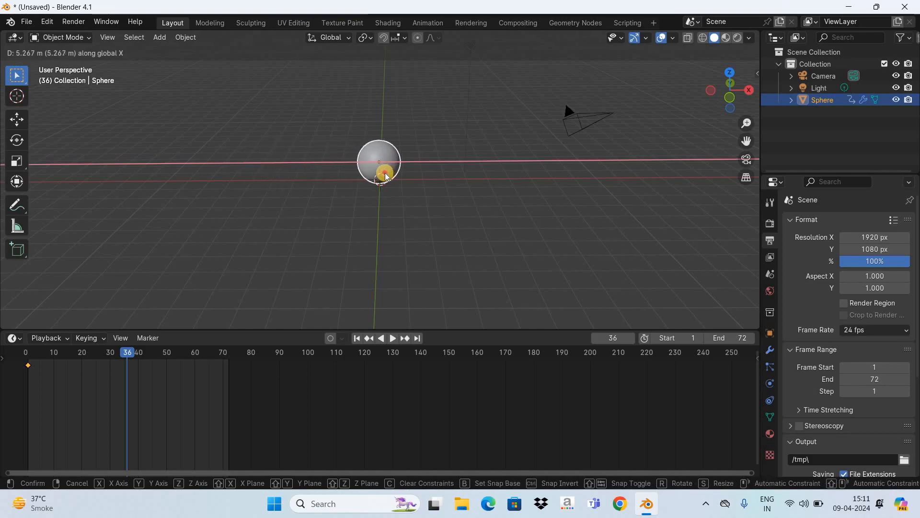
{"action": "left_click", "coordinate": [420, 166]}
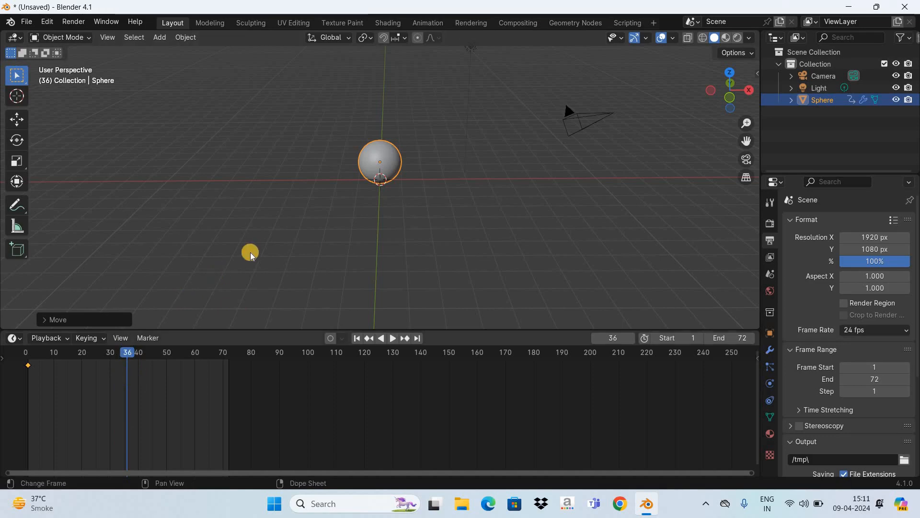
{"action": "left_click", "coordinate": [379, 152]}
{"action": "key", "text": "i"}
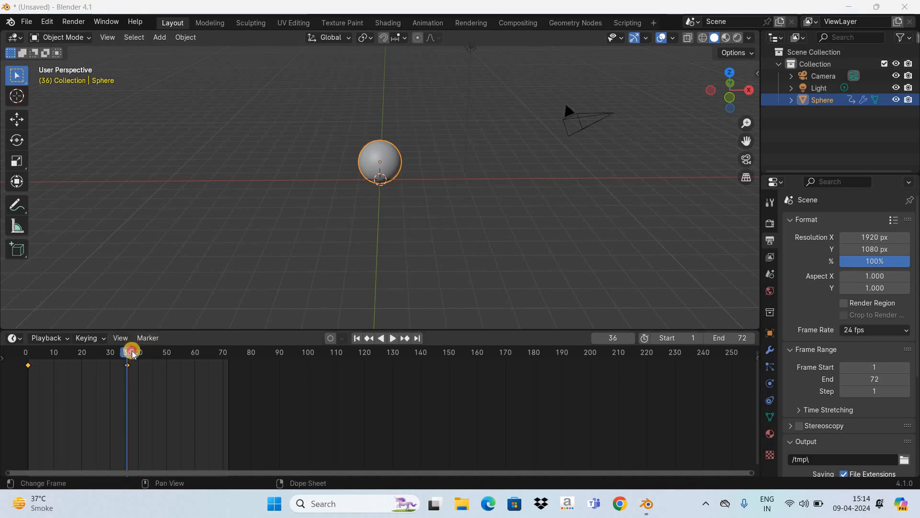
Step: Go to frame 72 and move the sphere about 6.6 m in the positive X direction
{"action": "key", "text": "space"}
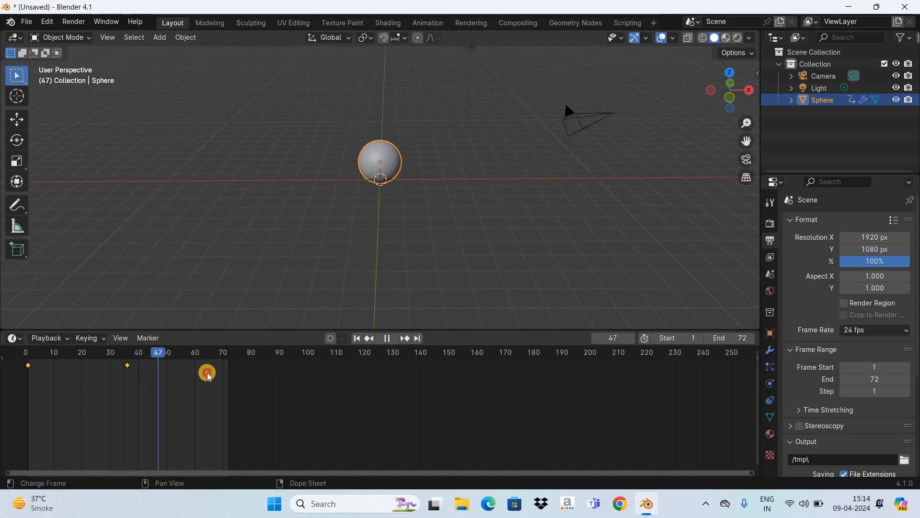
{"action": "left_click", "coordinate": [228, 378]}
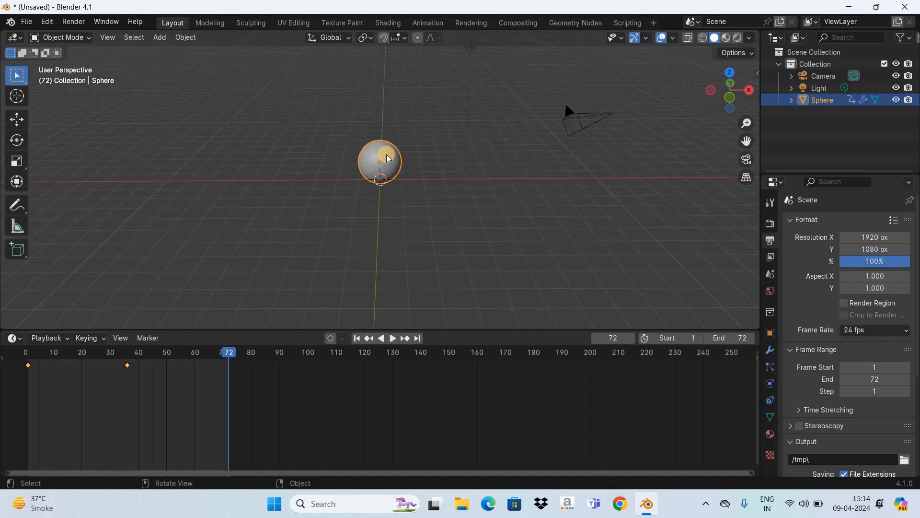
{"action": "key", "text": "g"}
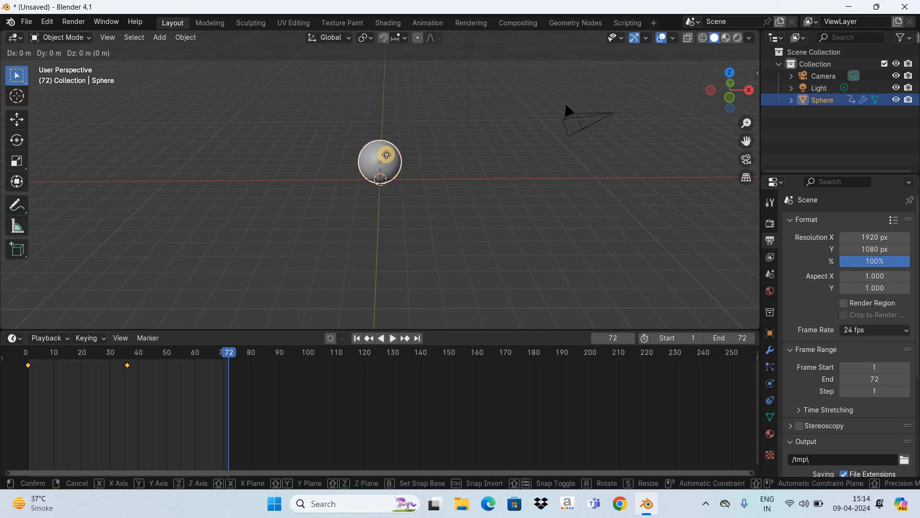
{"action": "key", "text": "x"}
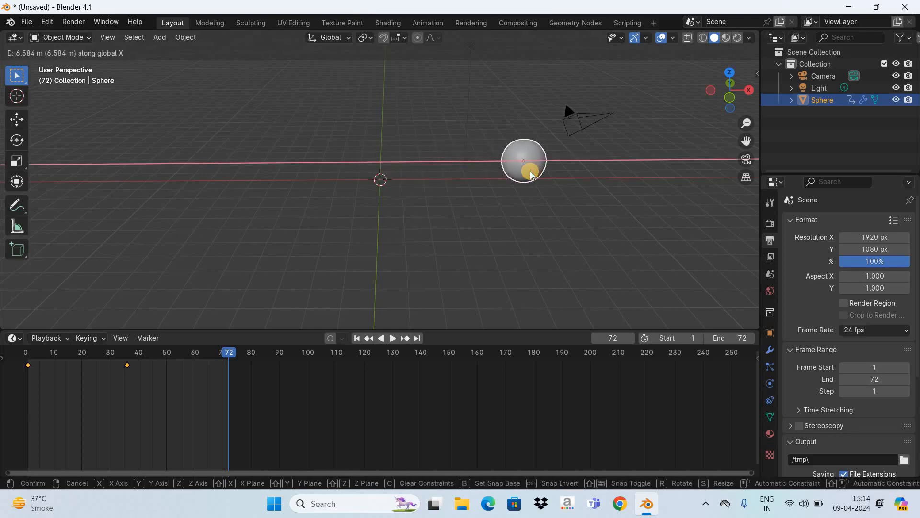
{"action": "left_click", "coordinate": [531, 175]}
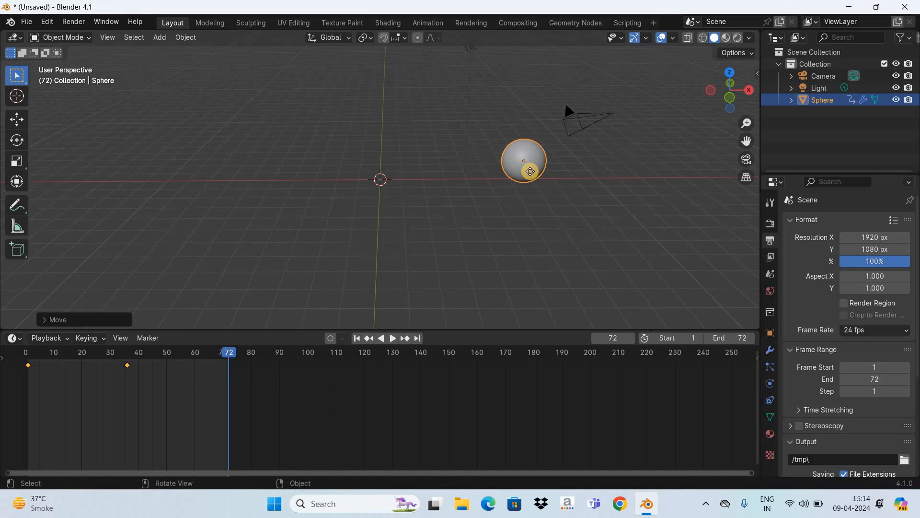
Step: Raise the sphere along the Z axis well above the grid and insert a keyframe at frame 72
{"action": "key", "text": "g"}
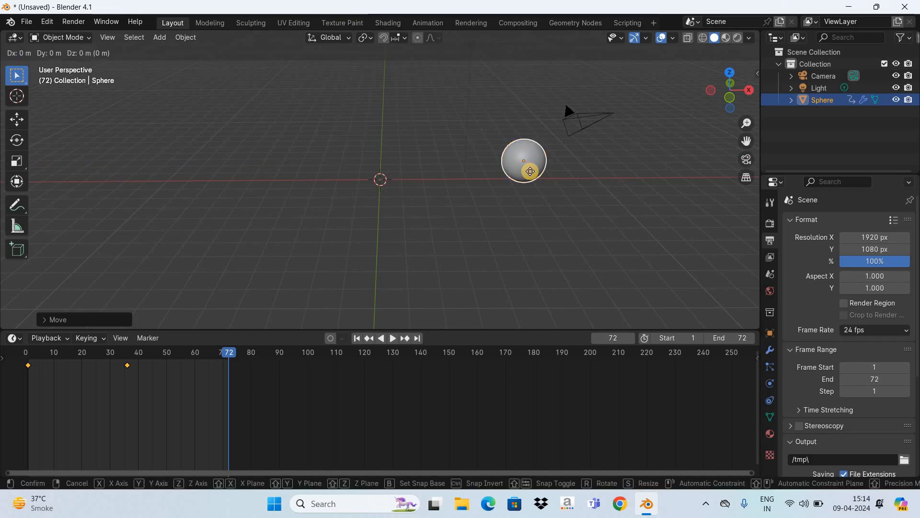
{"action": "key", "text": "z"}
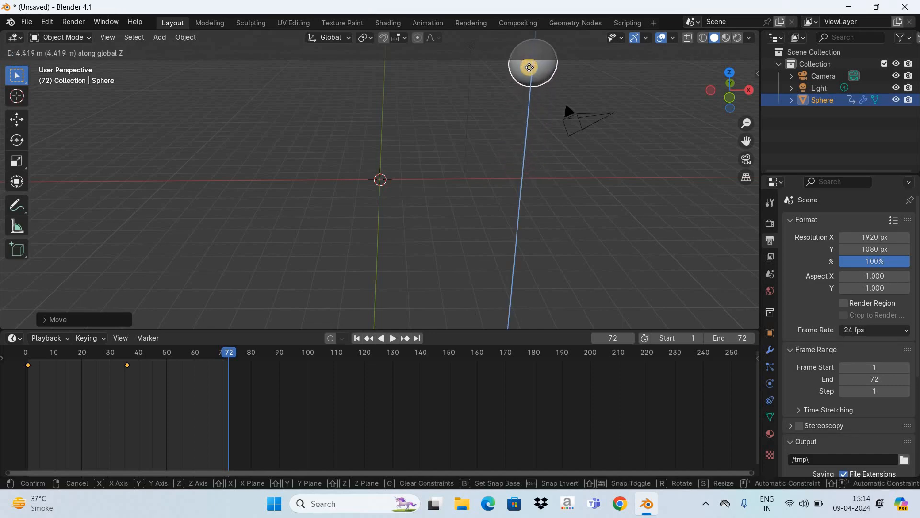
{"action": "left_click", "coordinate": [530, 71]}
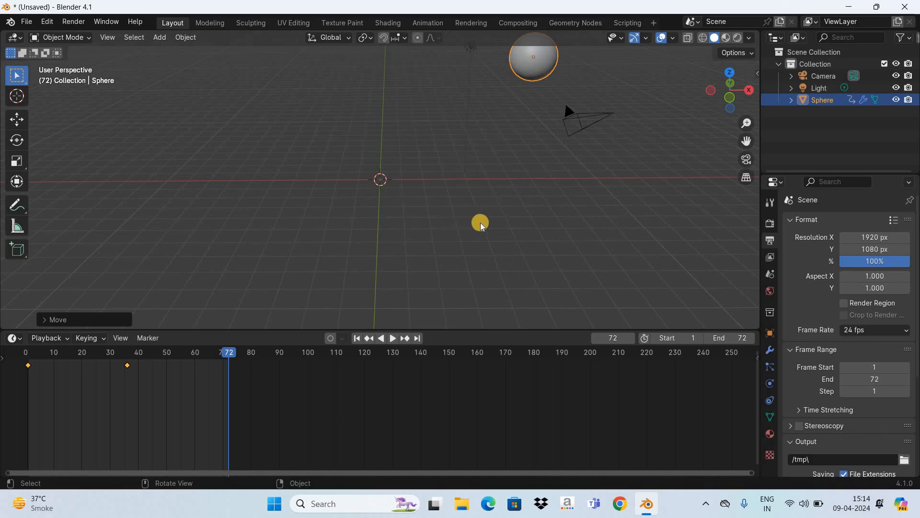
{"action": "left_click", "coordinate": [532, 68]}
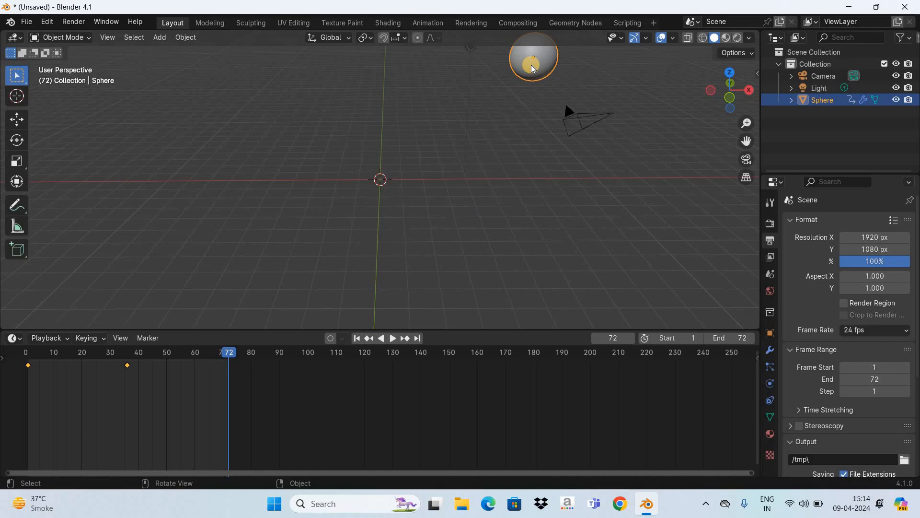
{"action": "key", "text": "i"}
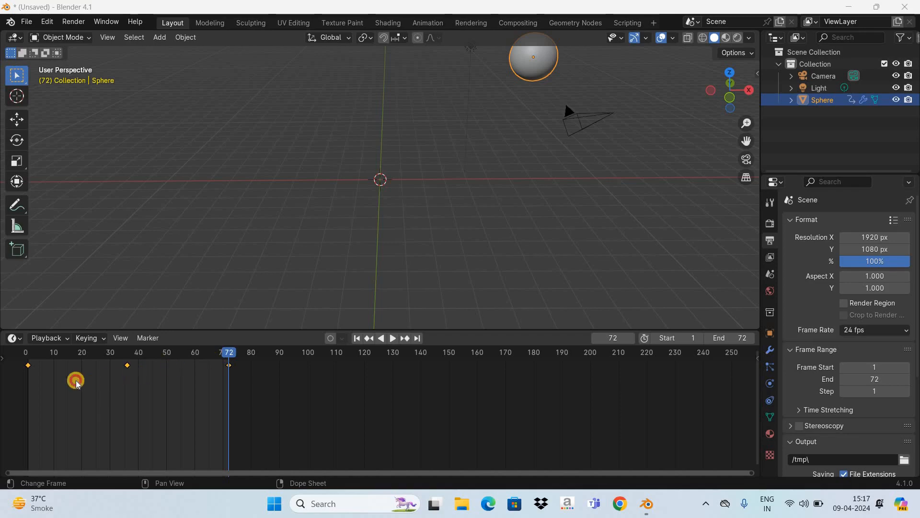
Step: Play the sphere's animation from frame 1 to check the bounce, and stop playback
{"action": "key", "text": "space"}
{"action": "left_click", "coordinate": [30, 374]}
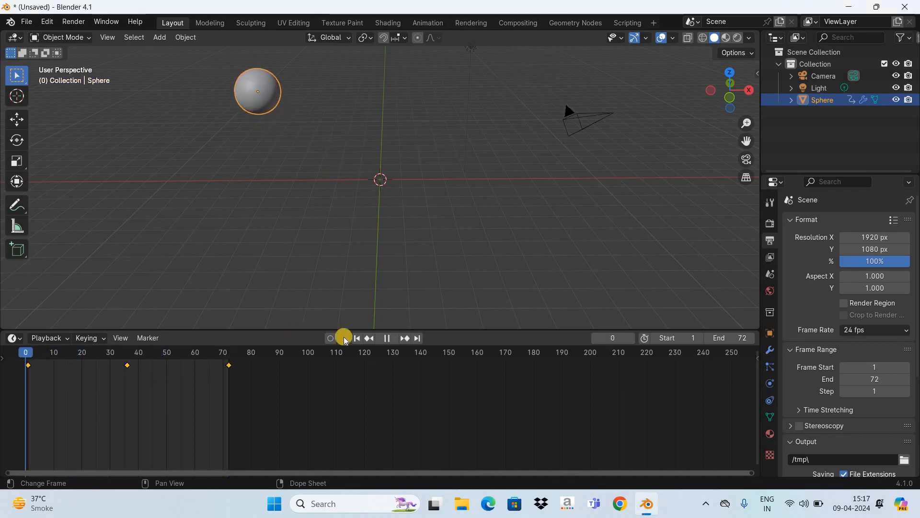
{"action": "left_click", "coordinate": [388, 338]}
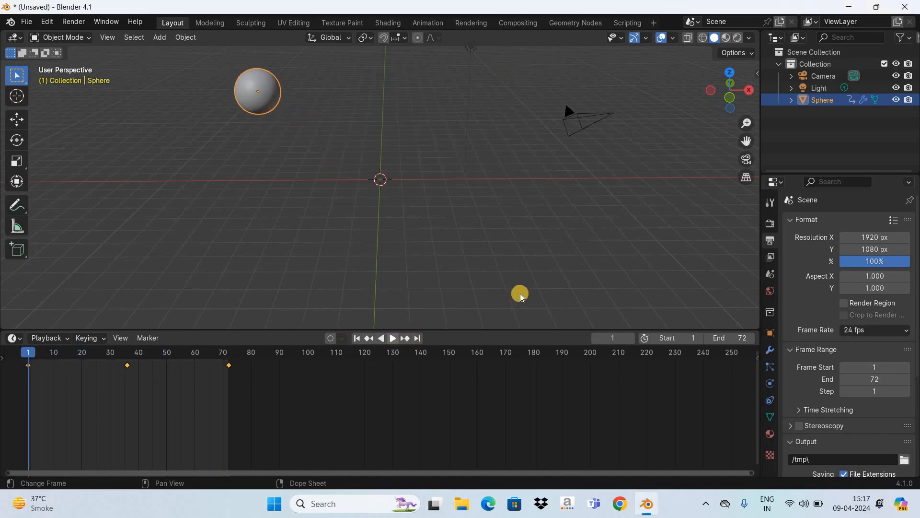
{"action": "key", "text": "space"}
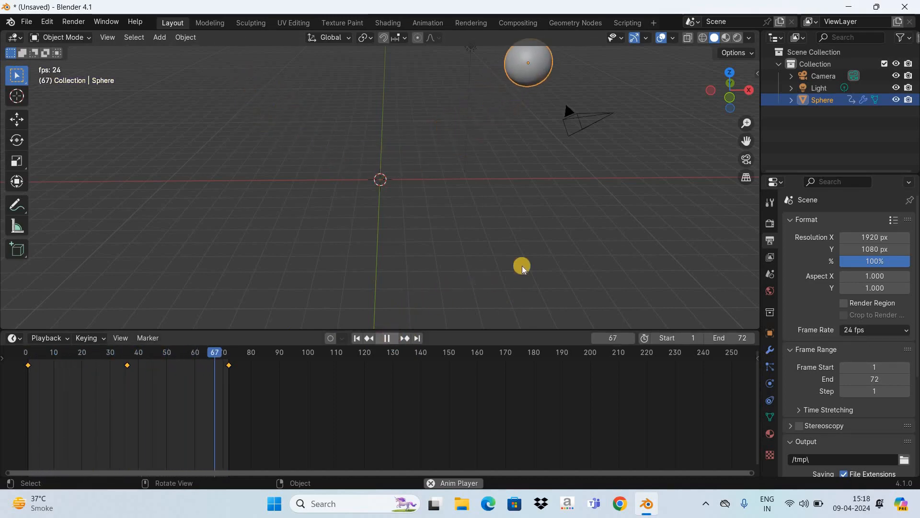
{"action": "key", "text": "space"}
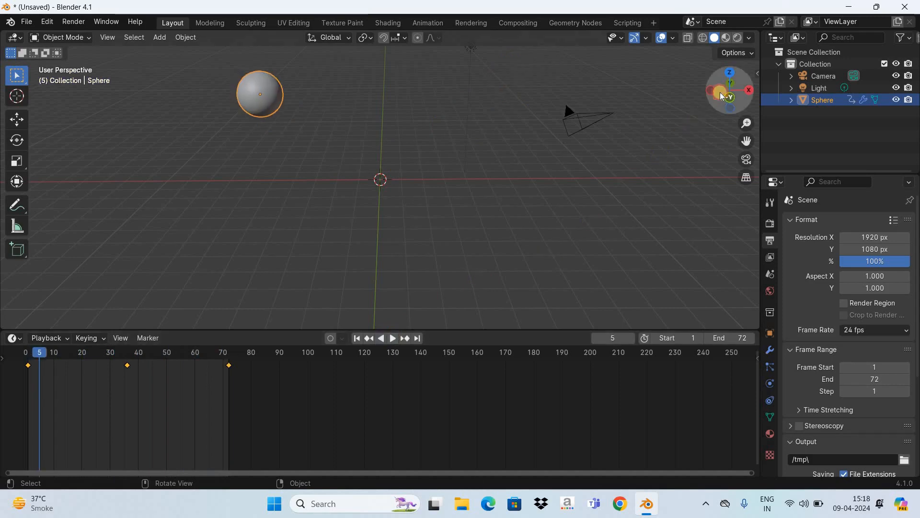
Step: Select the camera, look through it and play the animation to check the framing
{"action": "left_click_drag", "start_coordinate": [719, 93], "coordinate": [523, 55]}
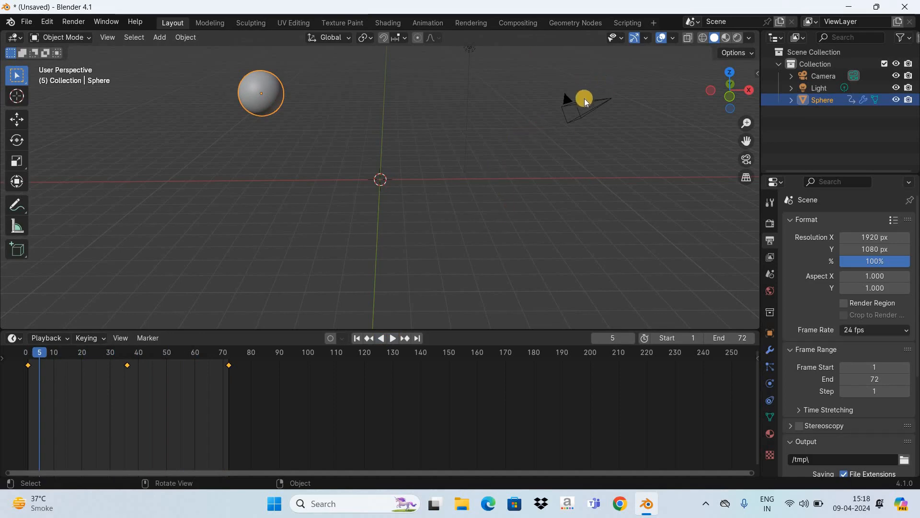
{"action": "left_click_drag", "start_coordinate": [565, 97], "coordinate": [510, 200]}
{"action": "key", "text": "KP_0"}
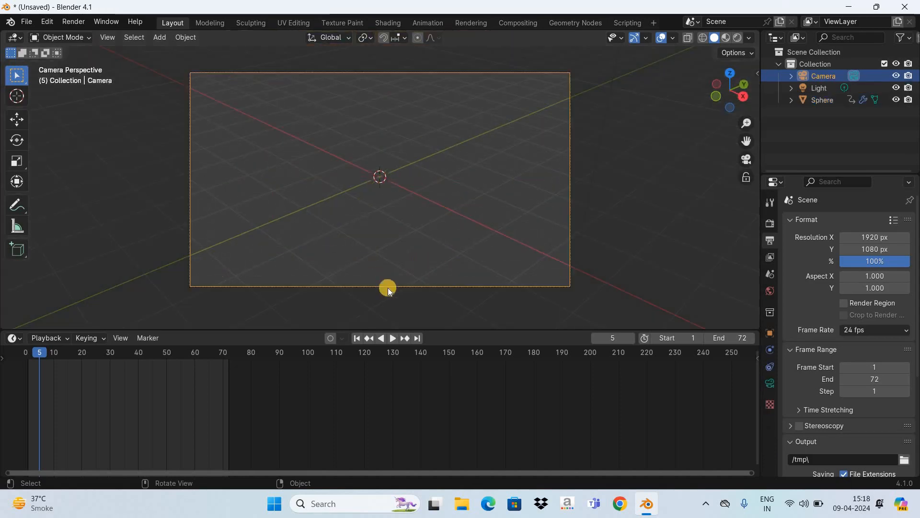
{"action": "left_click", "coordinate": [393, 338]}
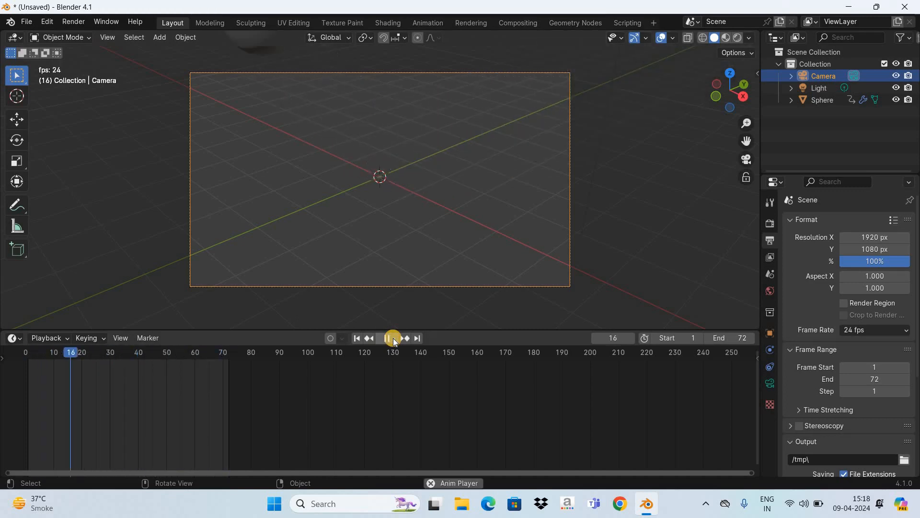
{"action": "key", "text": "space"}
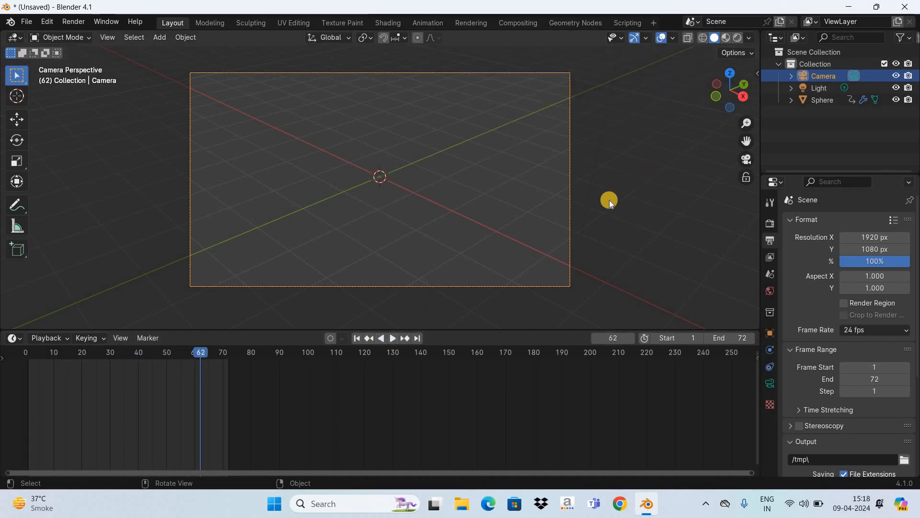
Step: Lock the camera to the view and move it back until the sphere fits inside the camera frame
{"action": "key", "text": "n"}
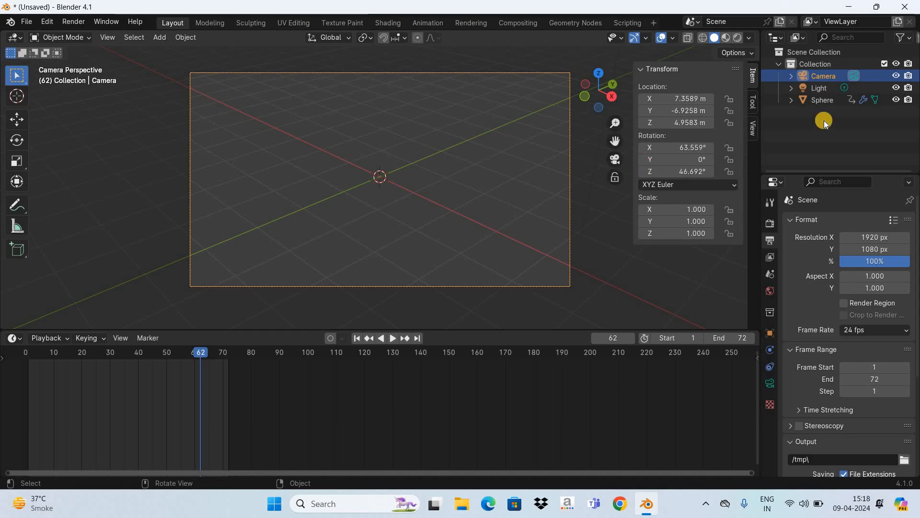
{"action": "left_click", "coordinate": [751, 125]}
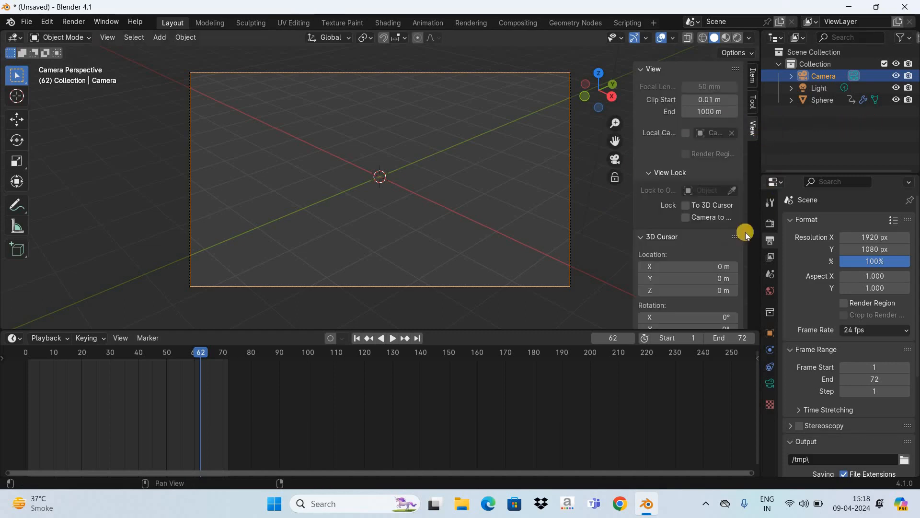
{"action": "left_click", "coordinate": [685, 217]}
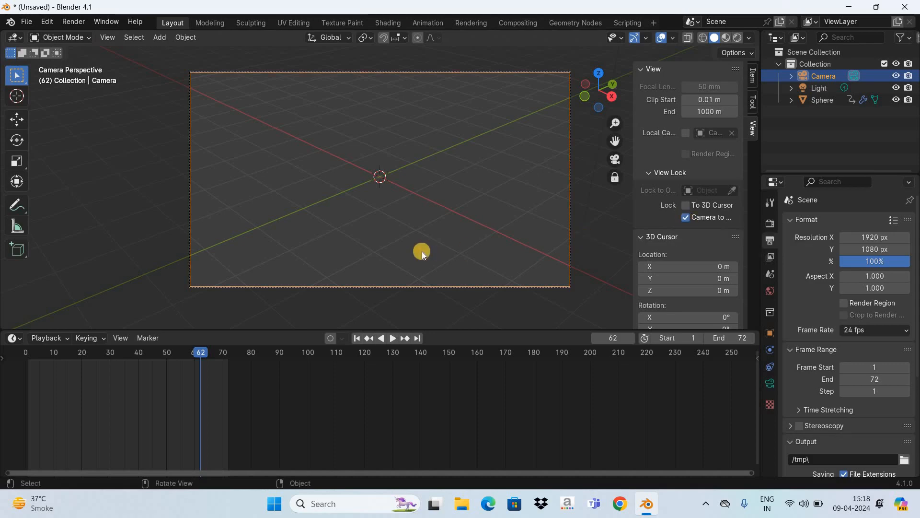
{"action": "scroll", "coordinate": [422, 251], "scroll_direction": "down", "scroll_amount": 5}
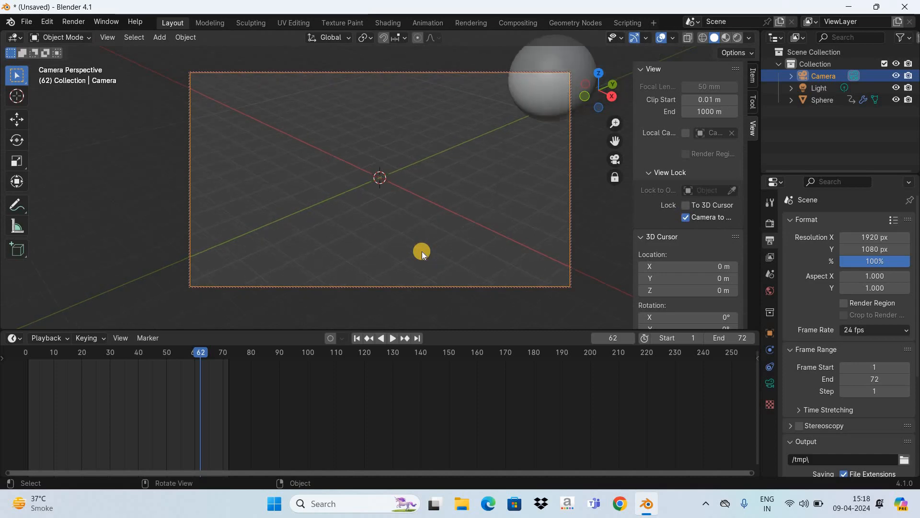
{"action": "scroll", "coordinate": [421, 251], "scroll_direction": "down", "scroll_amount": 3}
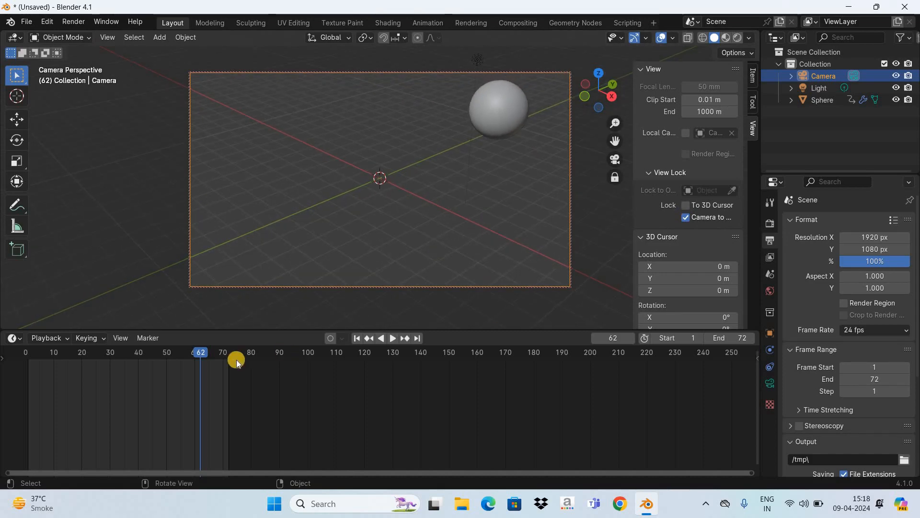
Step: Return to frame 1 and play the animation through the camera to check the sphere's path
{"action": "left_click", "coordinate": [197, 355]}
{"action": "key", "text": "space"}
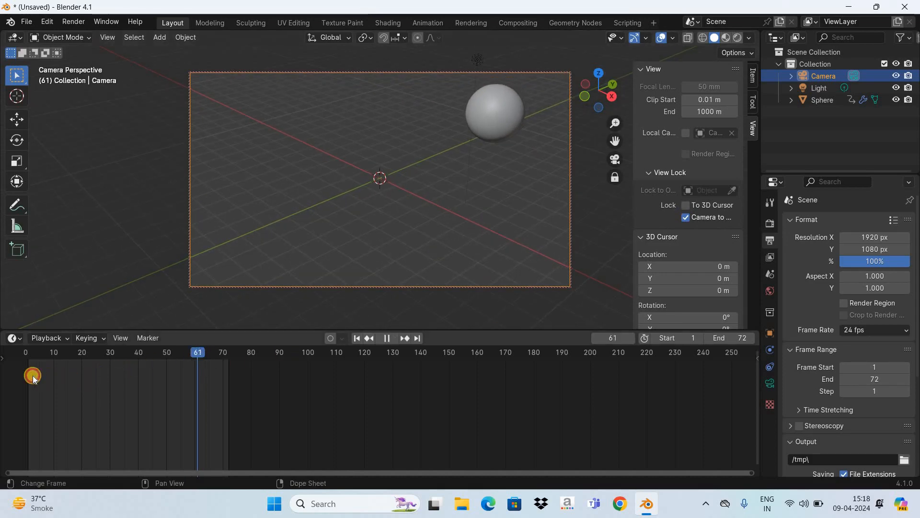
{"action": "left_click", "coordinate": [28, 373]}
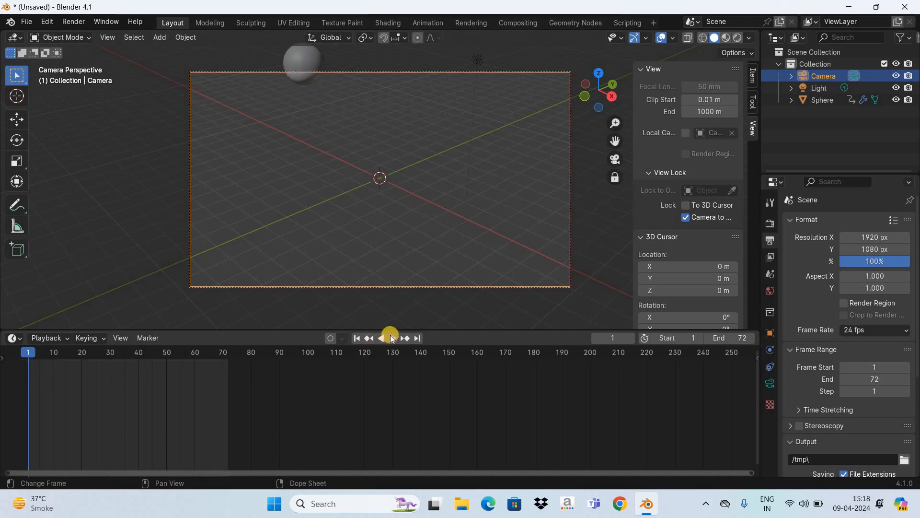
{"action": "left_click", "coordinate": [391, 337]}
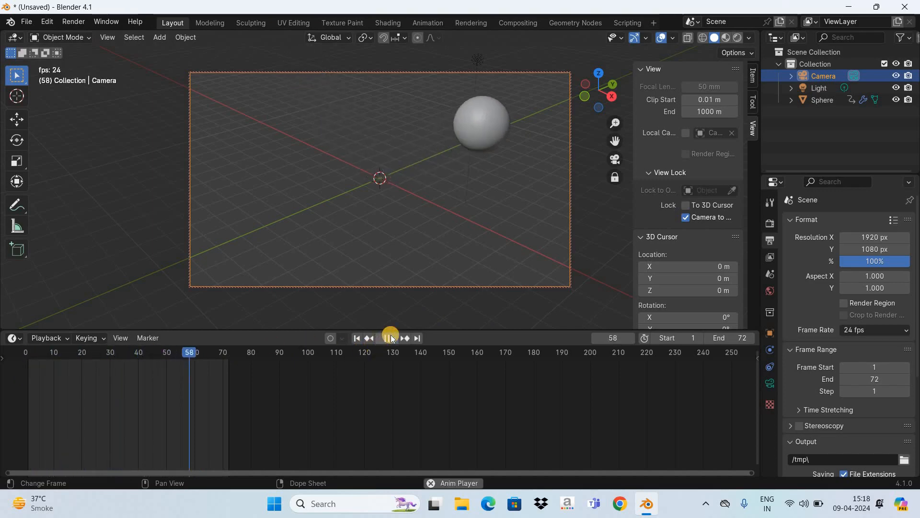
{"action": "left_click", "coordinate": [390, 338]}
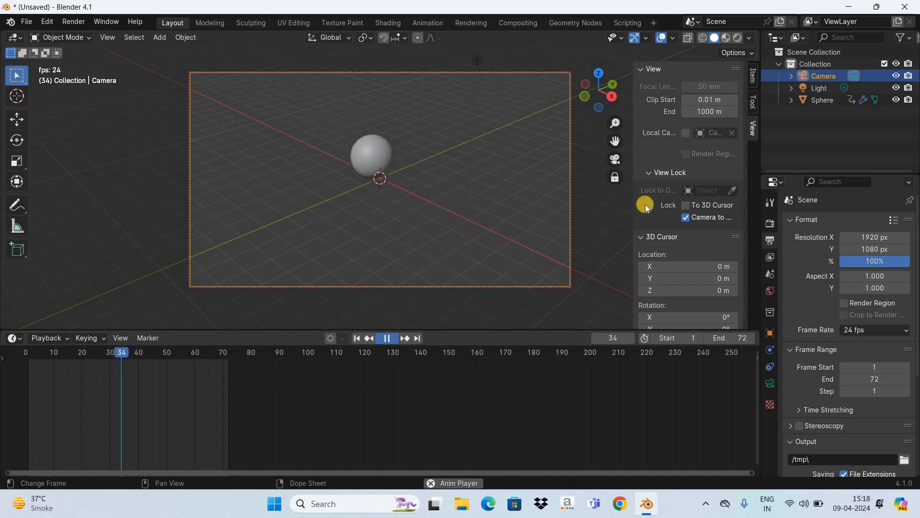
Step: Pan the locked camera so the sphere at frame 1 is inside the frame, and replay the animation
{"action": "key", "text": "n"}
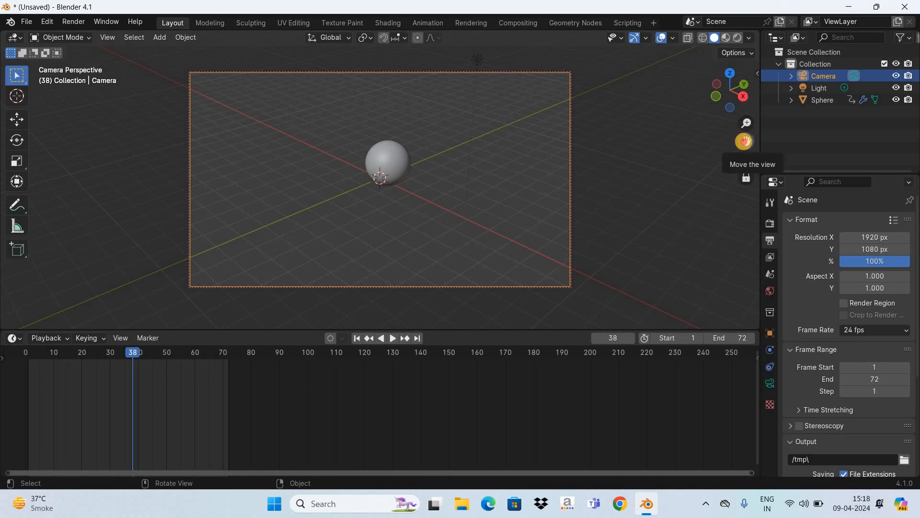
{"action": "mouse_move", "coordinate": [744, 141]}
{"action": "left_mouse_down"}
{"action": "mouse_move", "coordinate": [715, 187]}
{"action": "mouse_move", "coordinate": [481, 273]}
{"action": "mouse_move", "coordinate": [176, 348]}
{"action": "mouse_move", "coordinate": [28, 372]}
{"action": "left_mouse_up"}
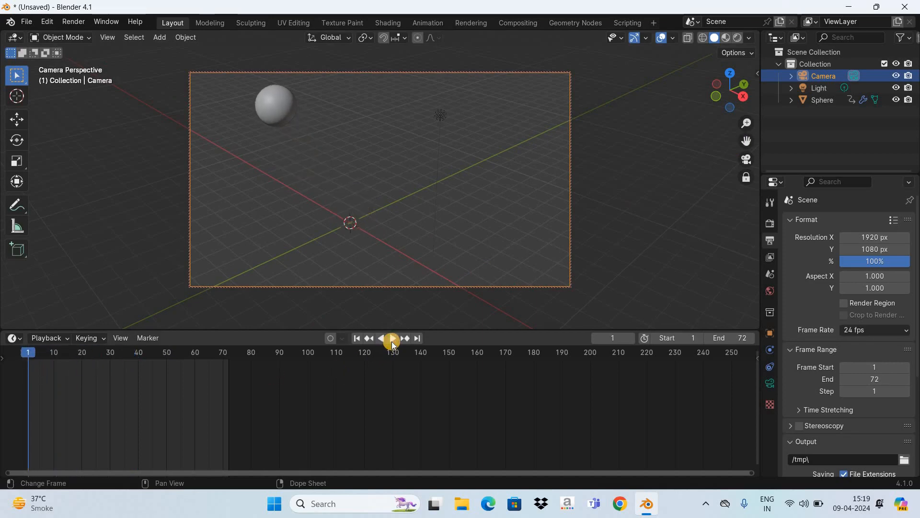
{"action": "left_click", "coordinate": [392, 341]}
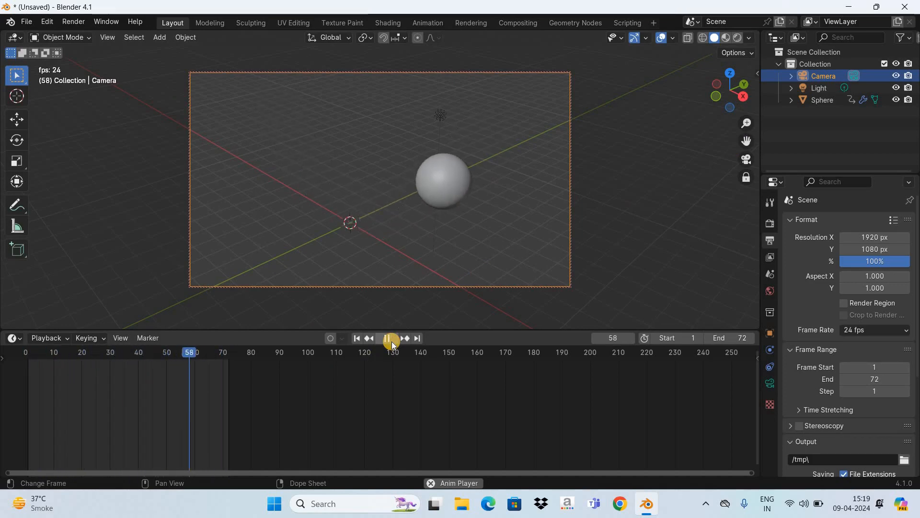
{"action": "left_click", "coordinate": [392, 341]}
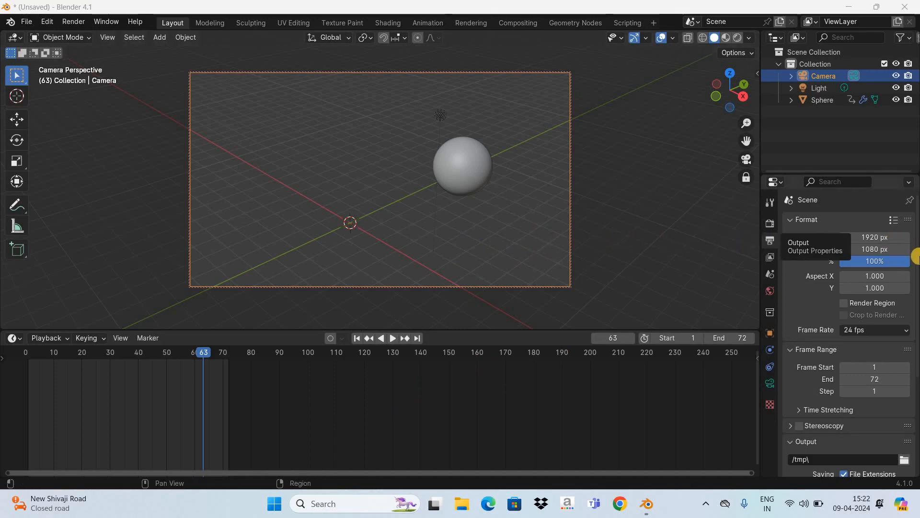
Step: Set the render output path to the Blender Output folder in Downloads
{"action": "scroll", "coordinate": [916, 367], "scroll_direction": "down", "scroll_amount": 5}
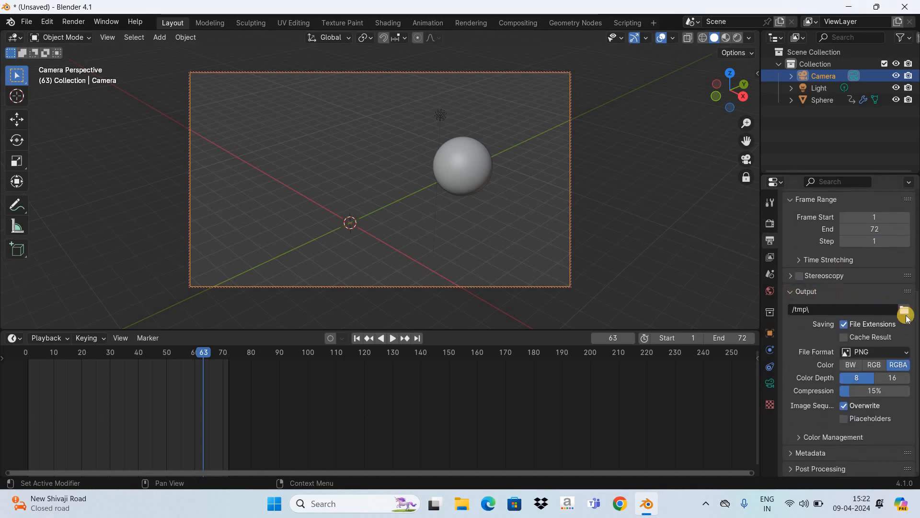
{"action": "left_click", "coordinate": [905, 309]}
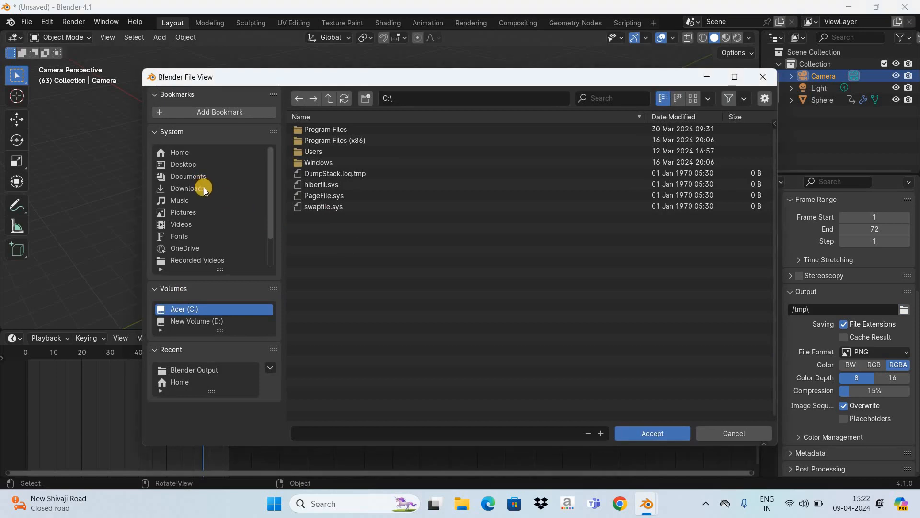
{"action": "left_click", "coordinate": [204, 188]}
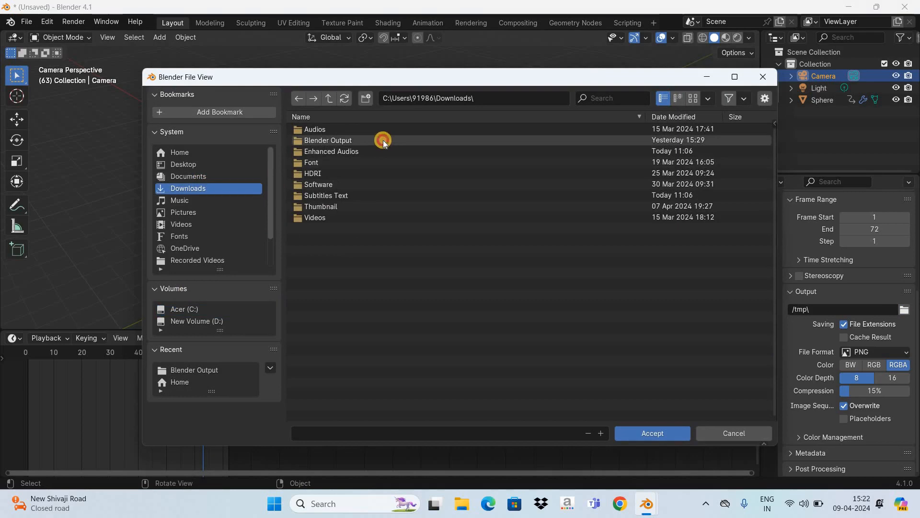
{"action": "left_click", "coordinate": [384, 140]}
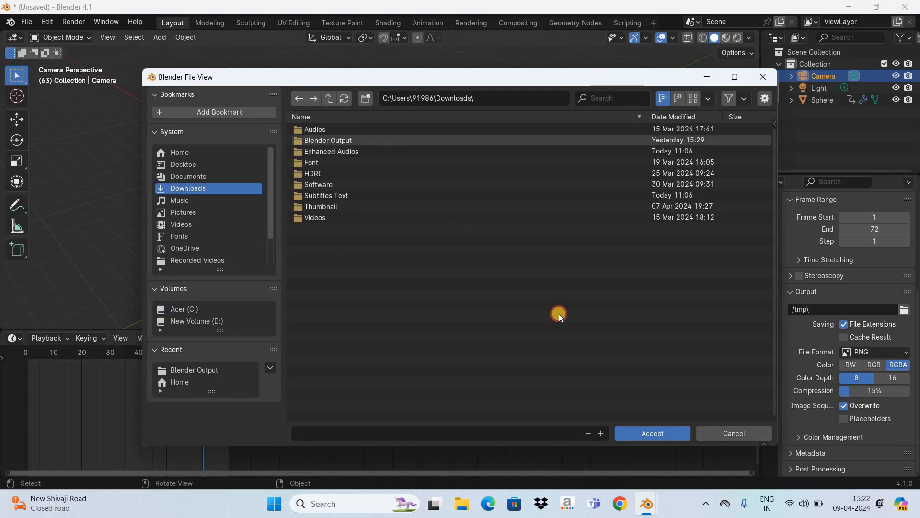
{"action": "left_click", "coordinate": [669, 432]}
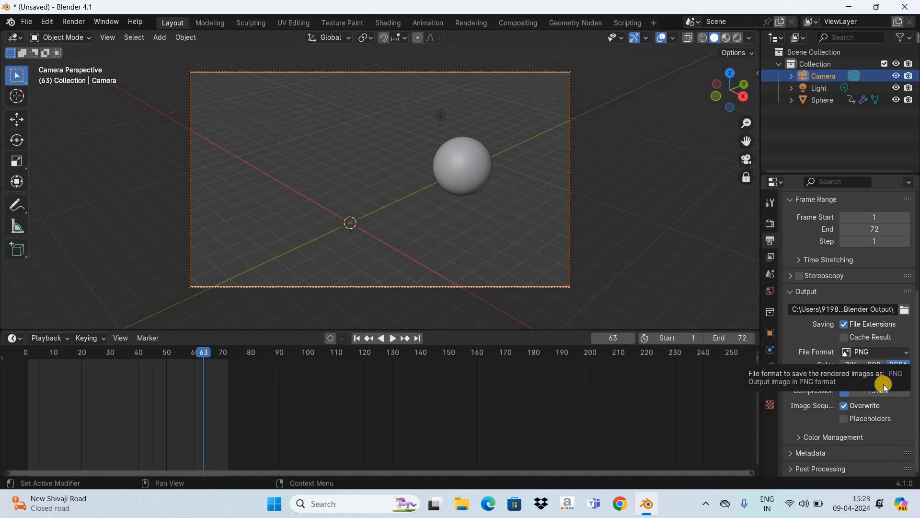
Step: Set the output file format to FFmpeg Video and start rendering the animation
{"action": "left_click", "coordinate": [905, 352]}
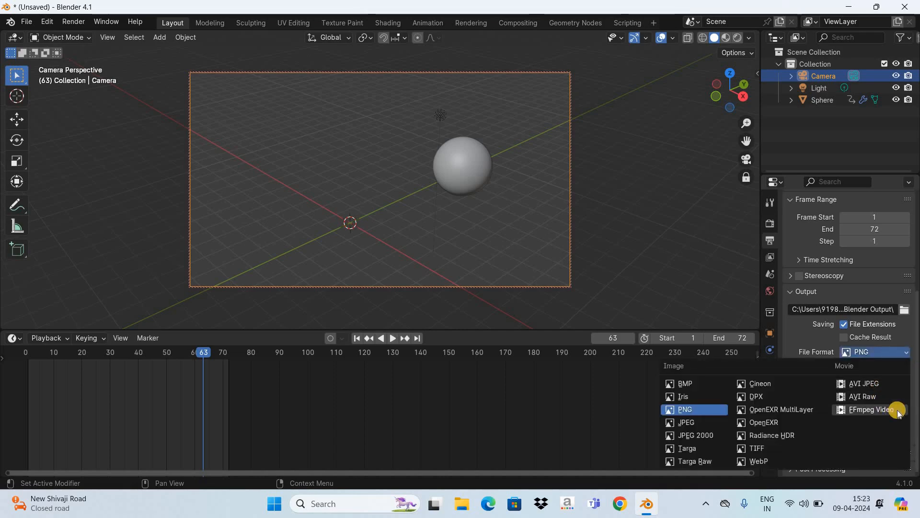
{"action": "left_click", "coordinate": [898, 410]}
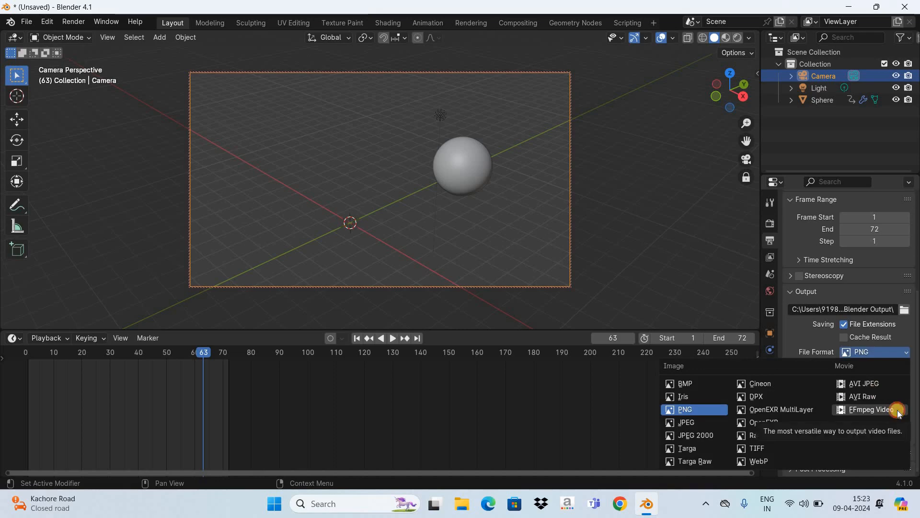
{"action": "left_click", "coordinate": [74, 22]}
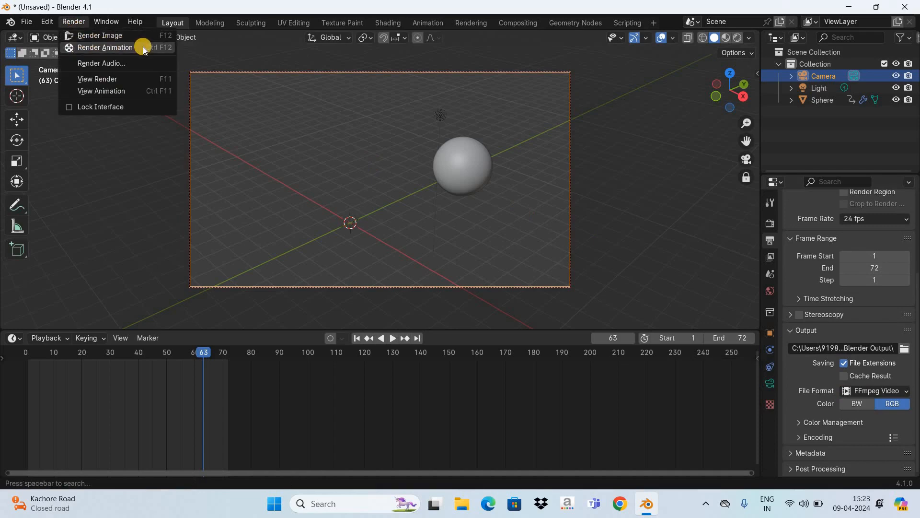
{"action": "key", "text": "Return"}
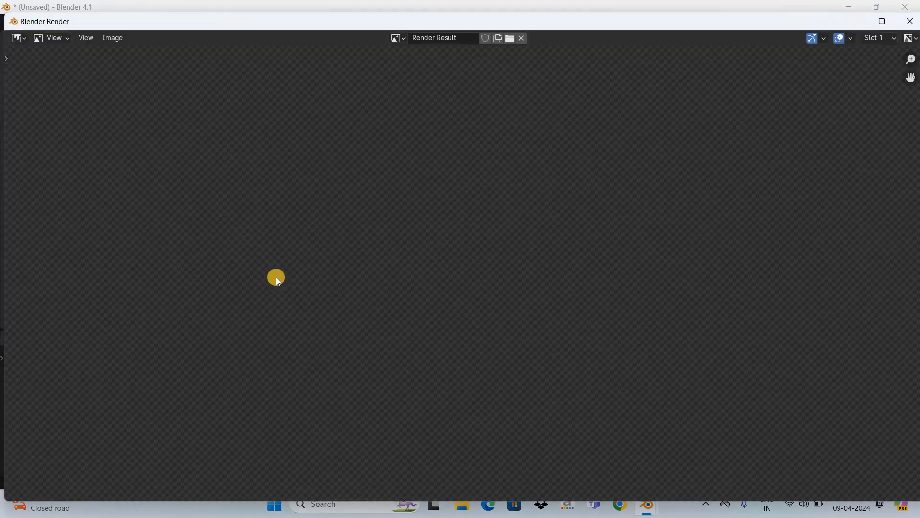